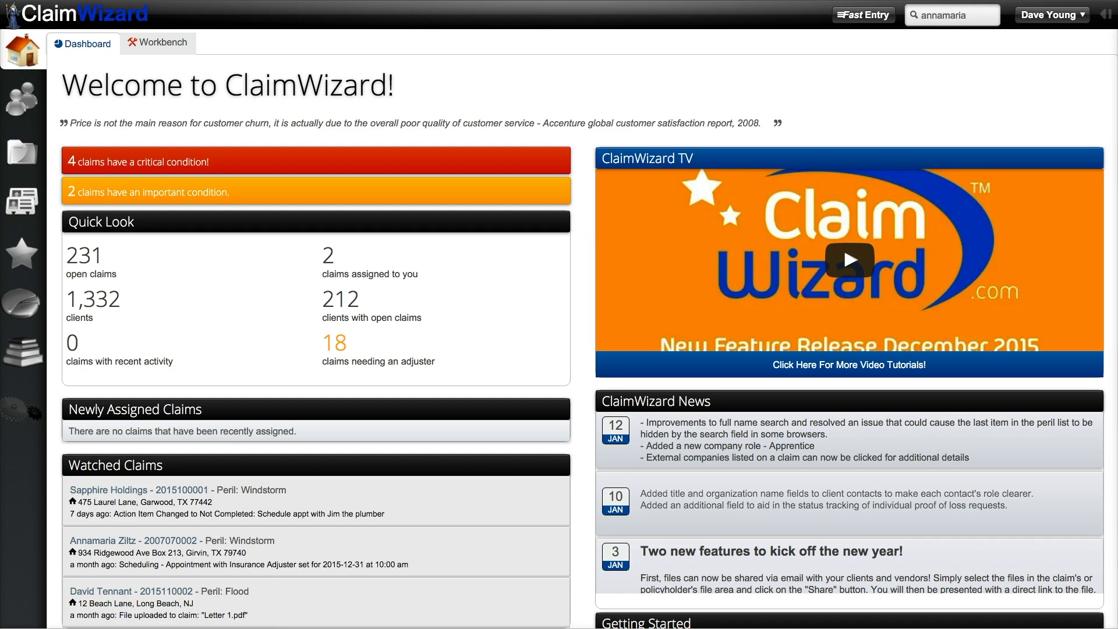
Show the claims workbench sorted by Phase.
click(174, 45)
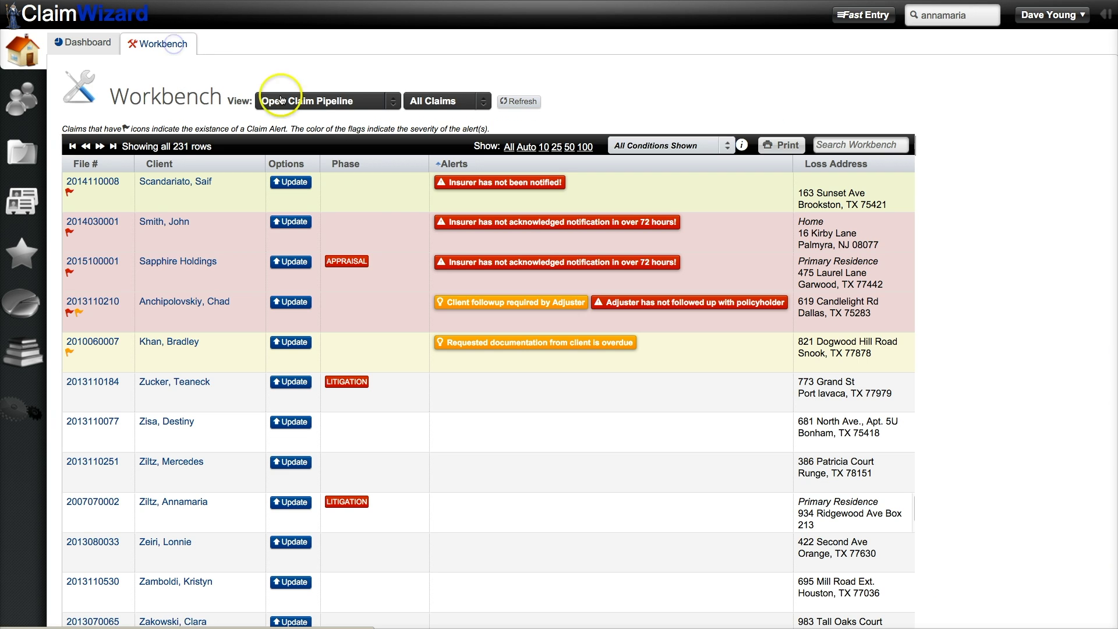
click(341, 165)
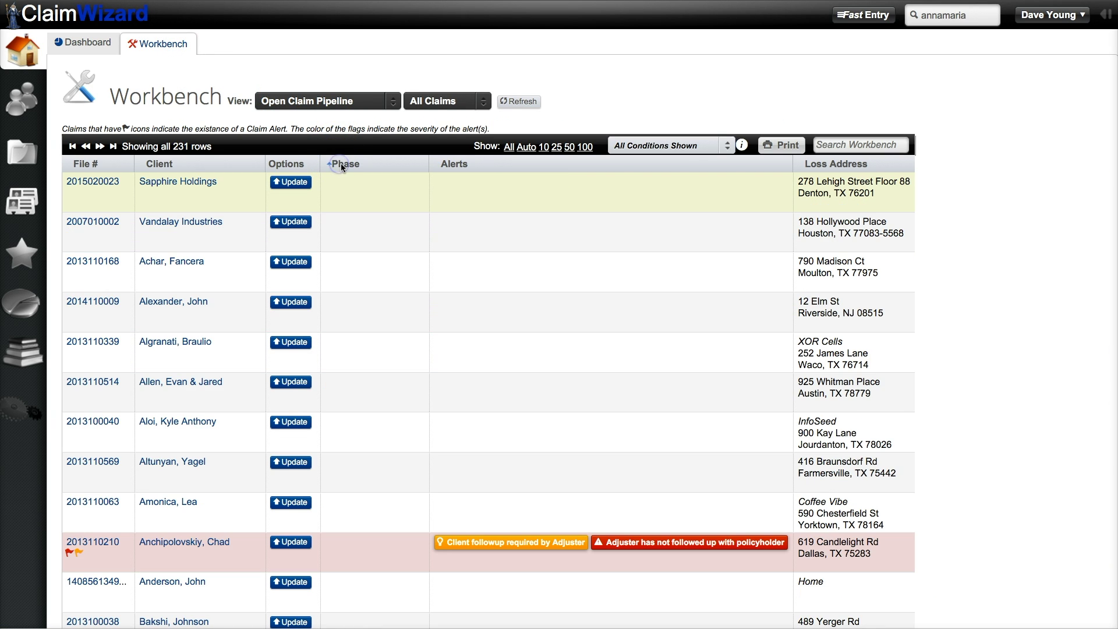
click(342, 164)
click(344, 164)
Search the workbench for the client's name and open their Windstorm claim in Litigation.
click(850, 143)
text(annama)
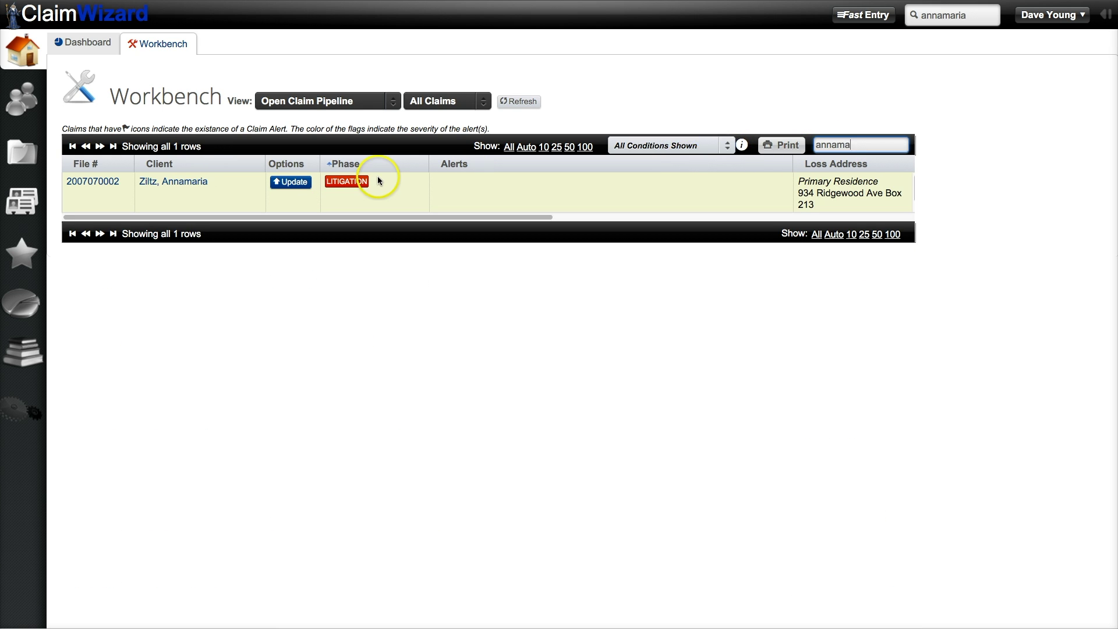
click(97, 184)
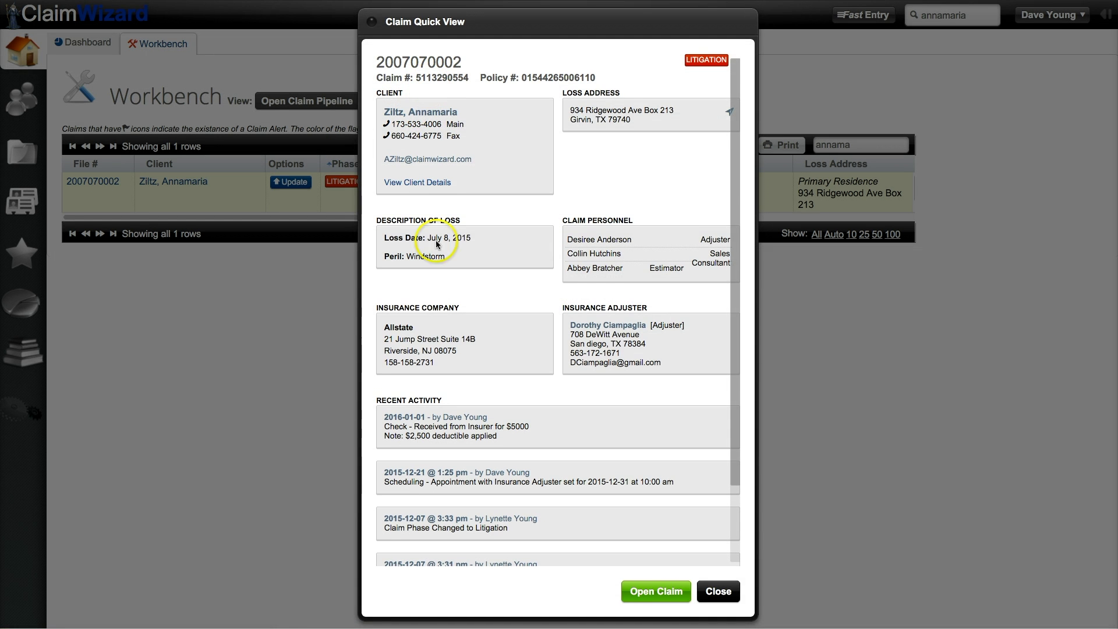
click(654, 591)
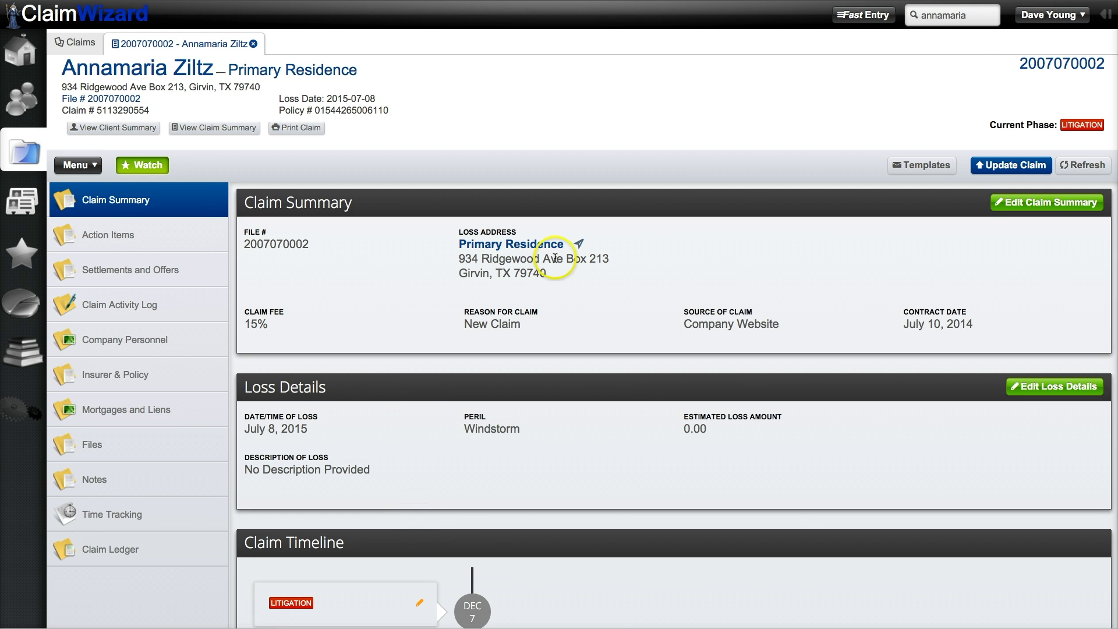
click(984, 16)
click(993, 15)
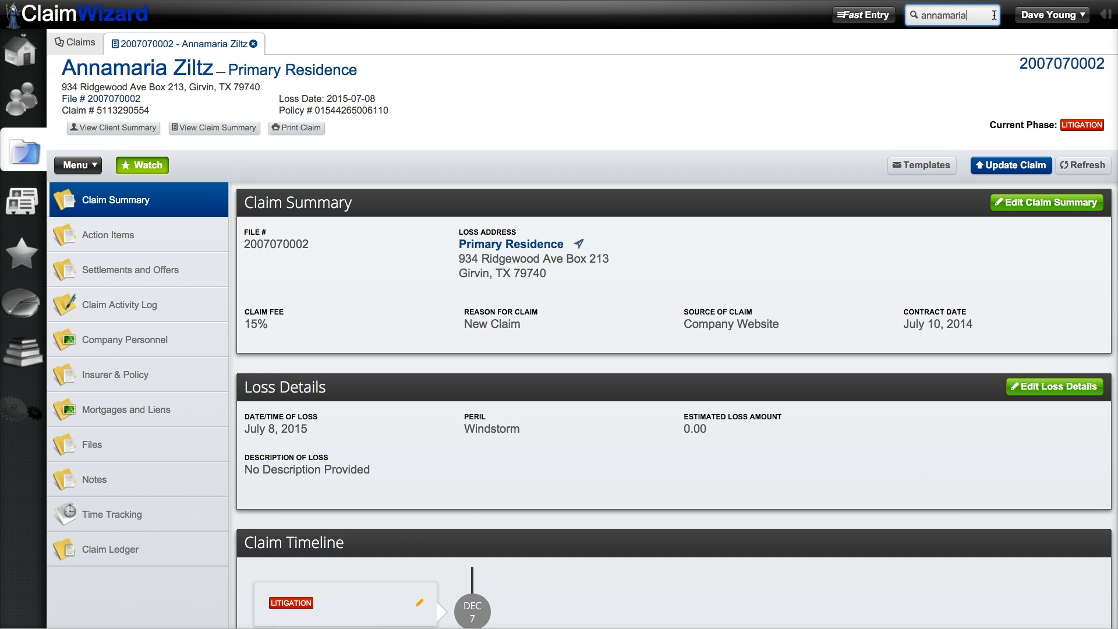
click(990, 15)
key(Return)
click(996, 186)
Start a claim update log entry with effective date 2016-01-06 and list the activity templates.
click(1008, 166)
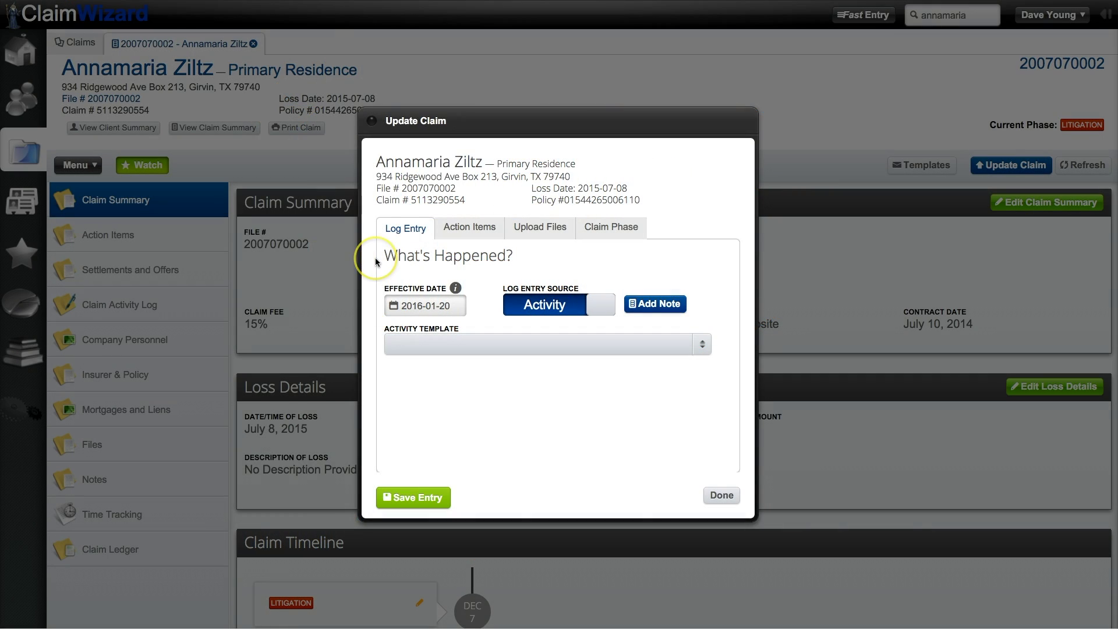
click(404, 230)
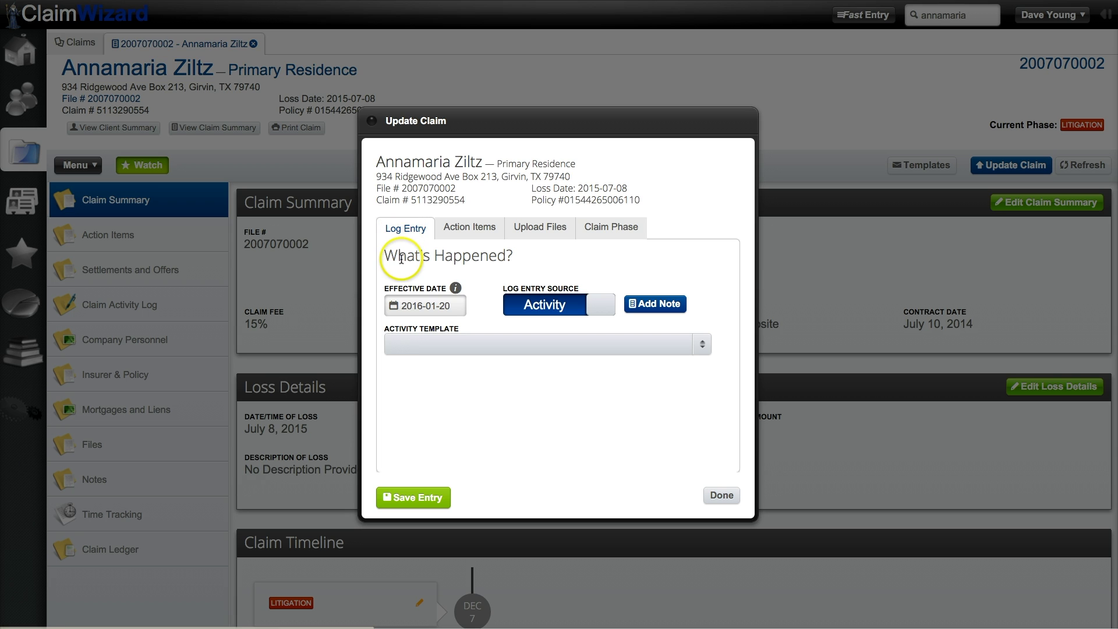
click(441, 306)
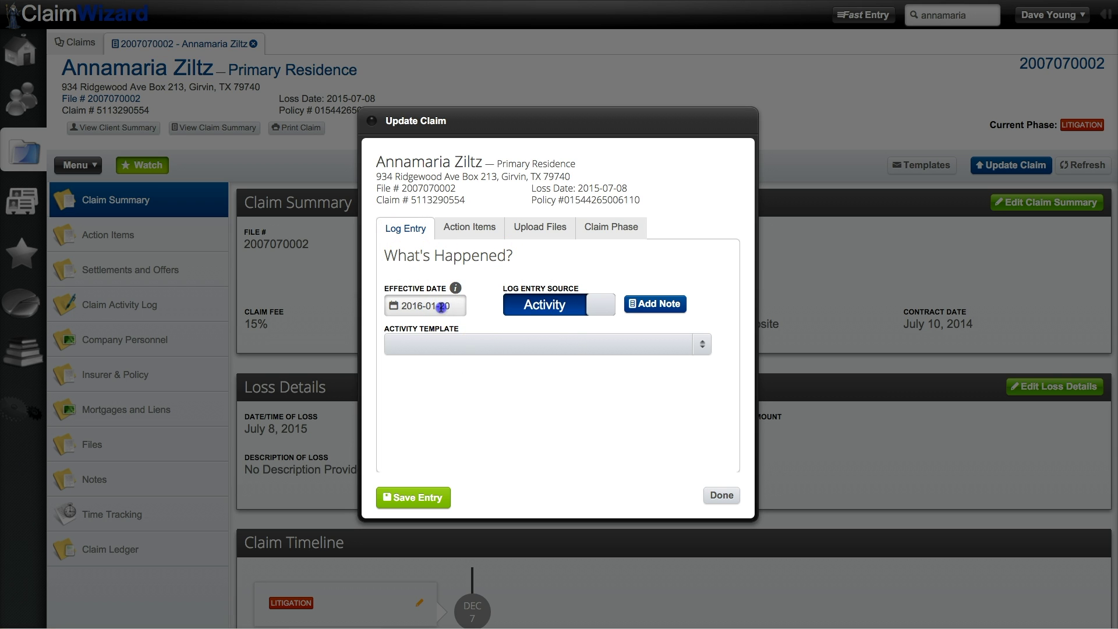
click(441, 307)
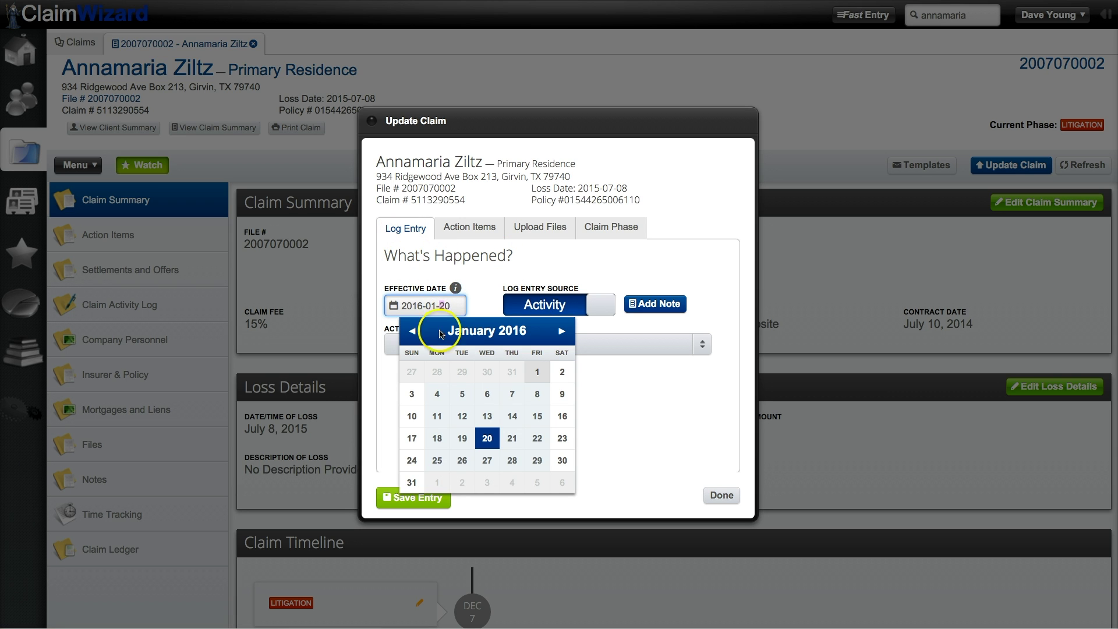
click(478, 398)
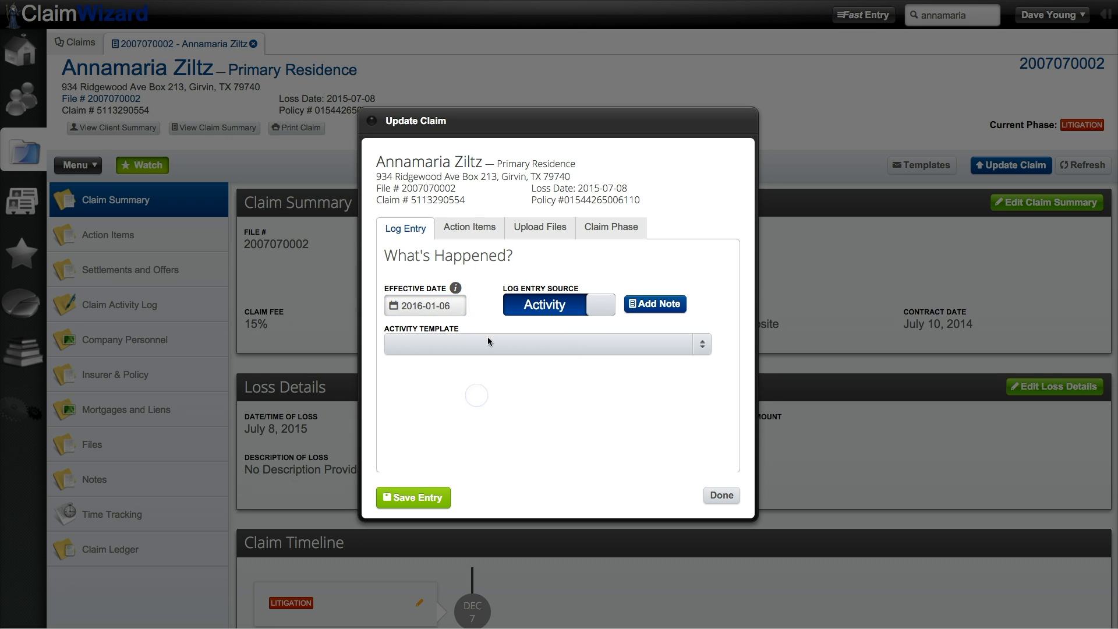
click(549, 345)
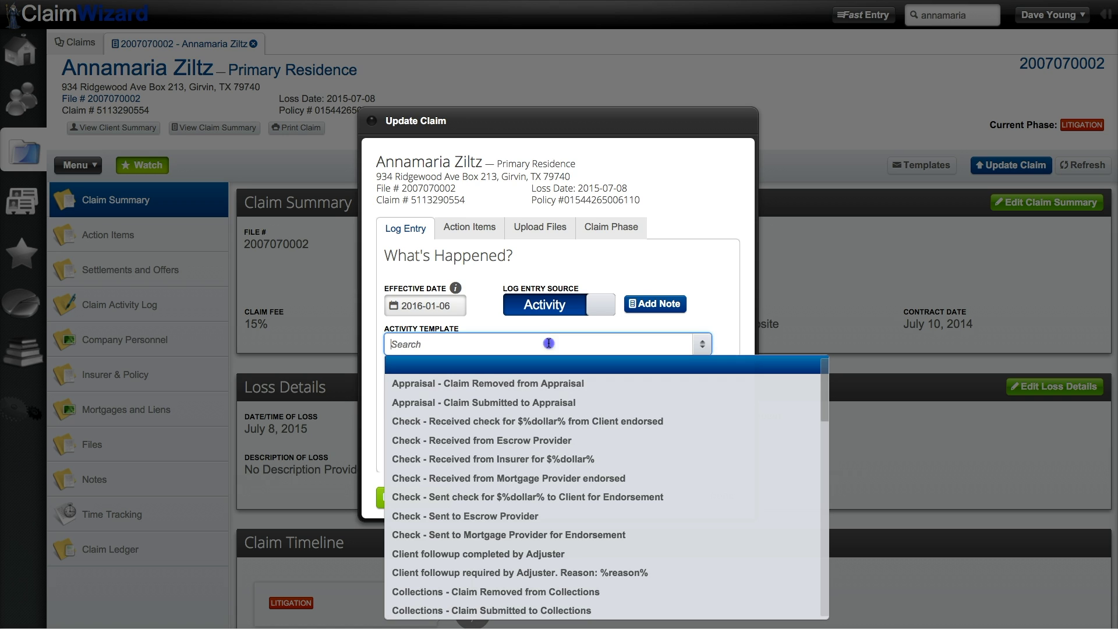
click(662, 304)
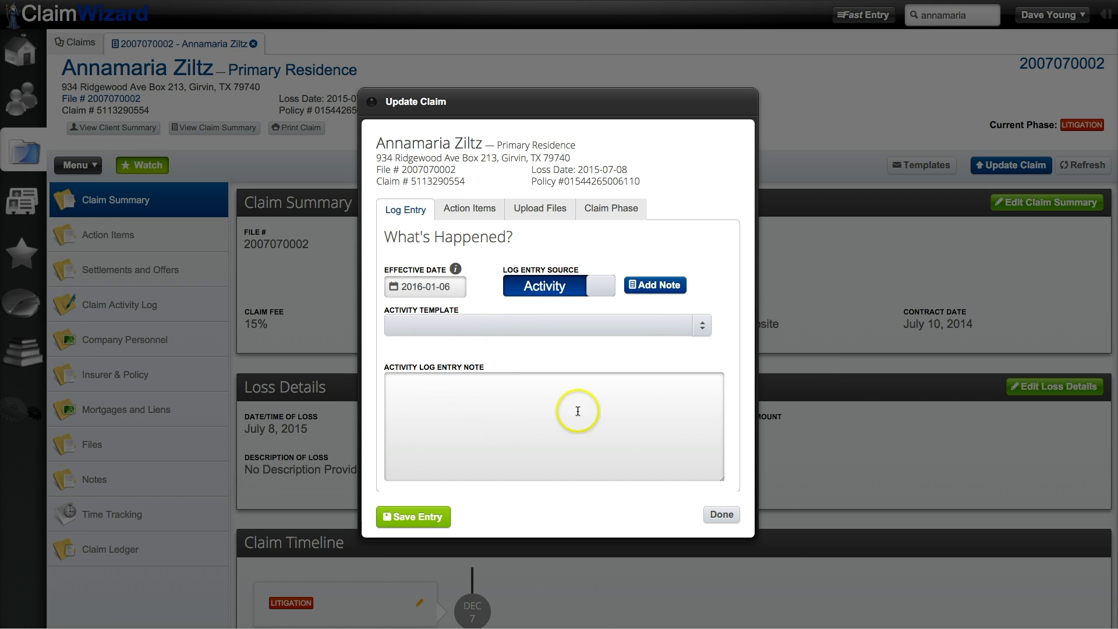
click(498, 329)
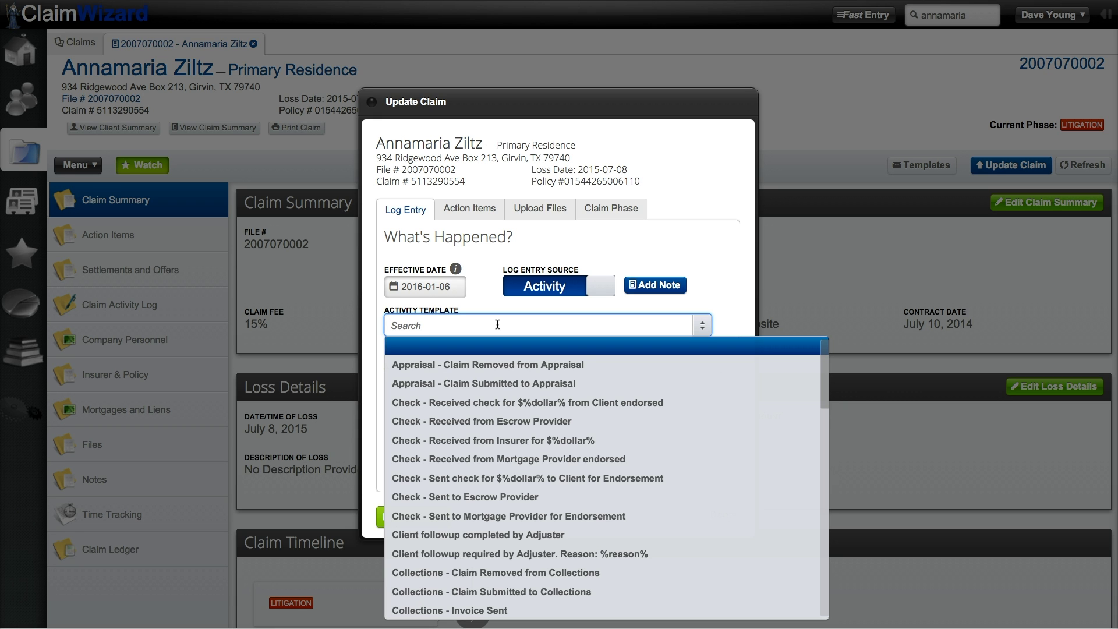
Save a 'Check - Received from Insurer' entry for 5,000 noting '$2,500 deductible applied'.
text(check)
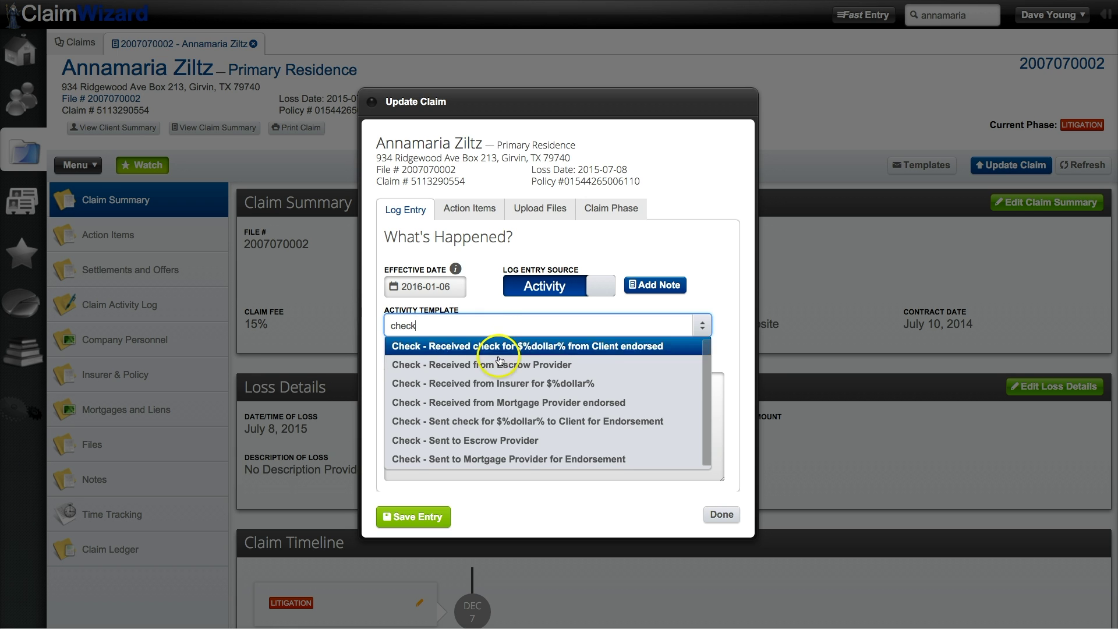
click(546, 388)
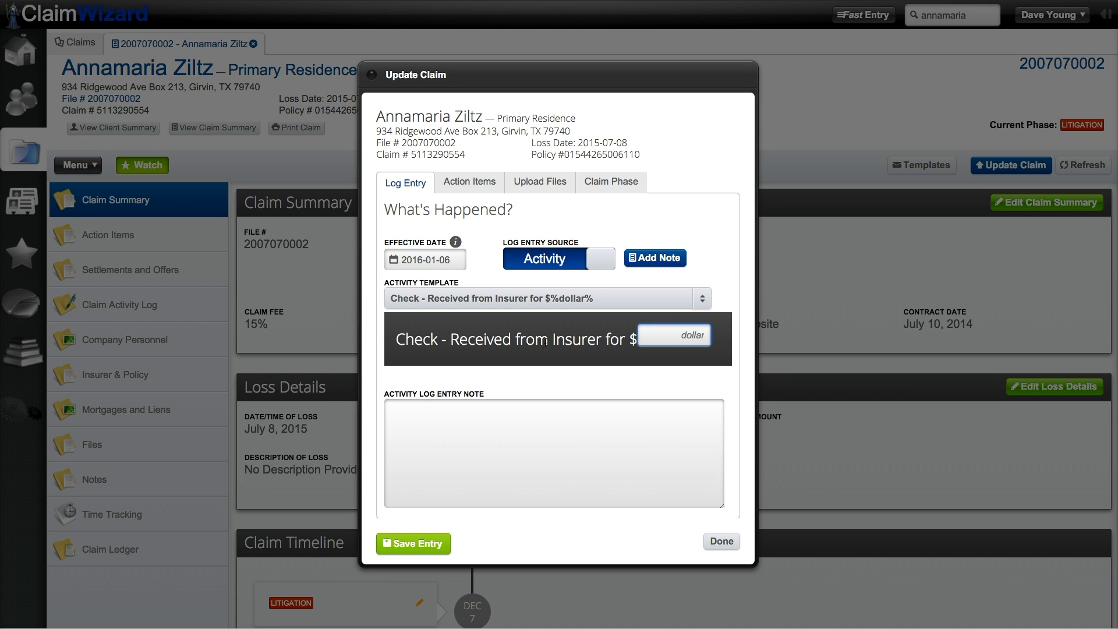
text(5,000)
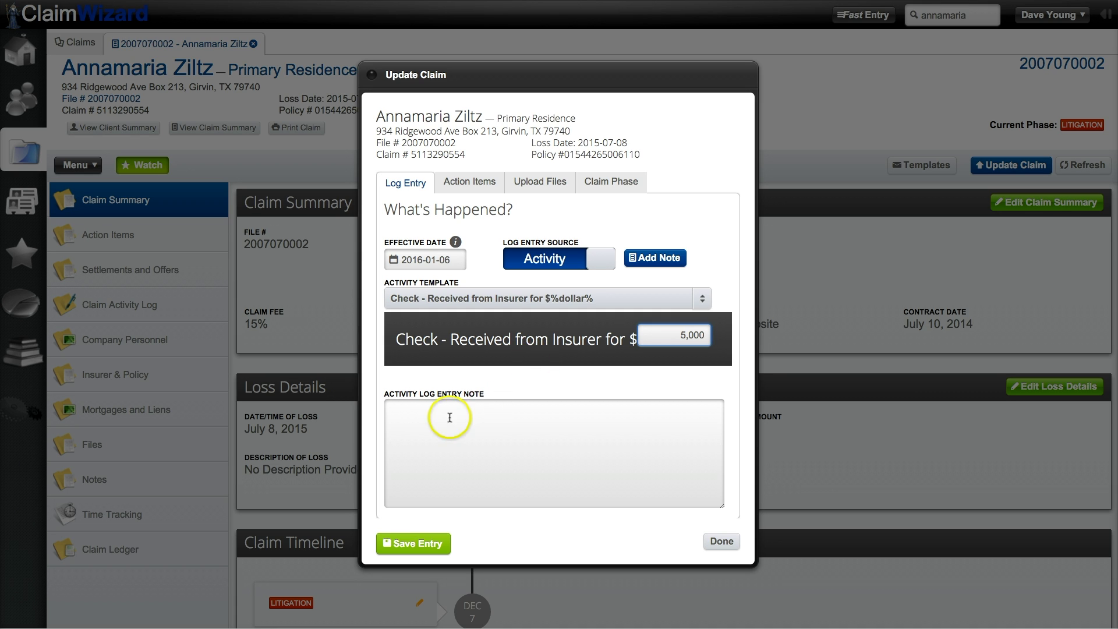
click(449, 420)
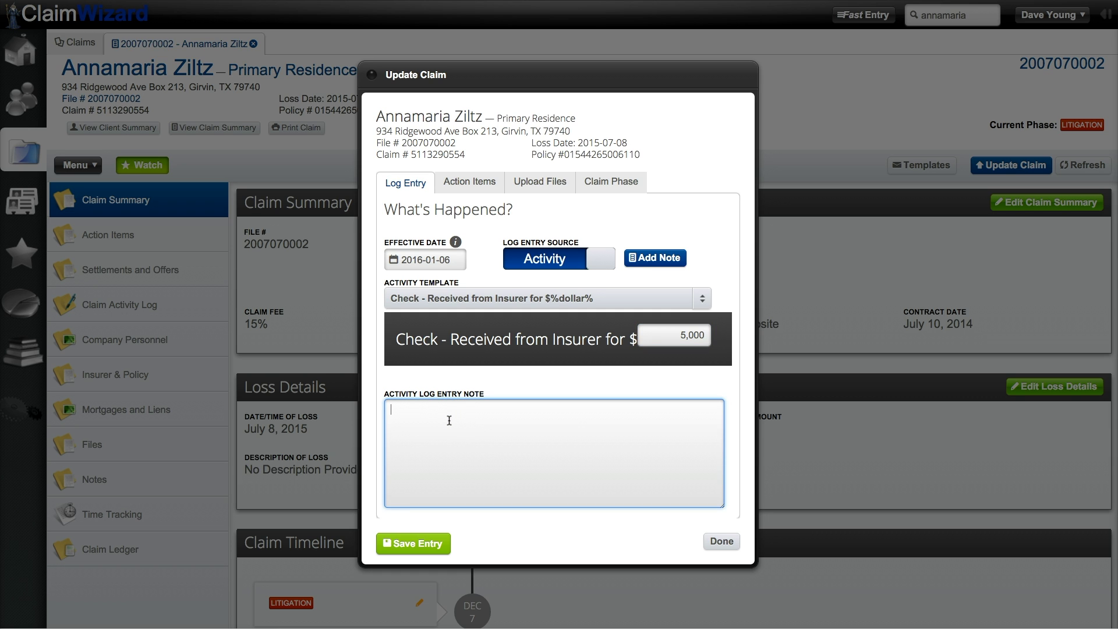
text($2,500 deductible applied)
click(417, 547)
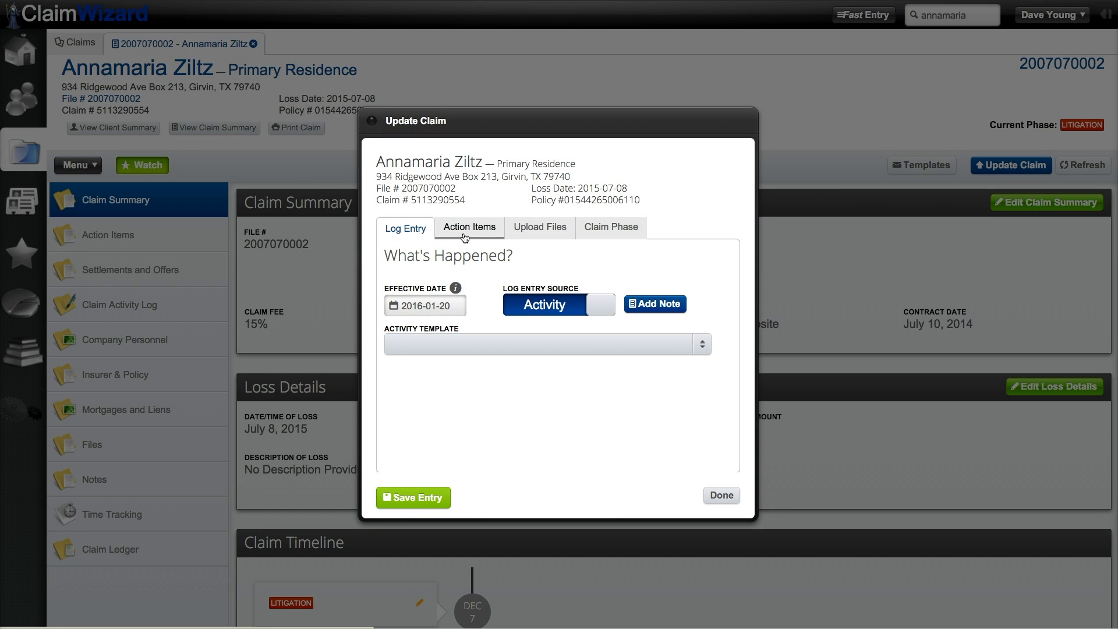
Add an action item titled 'Meet with adjuster' due January 22, 2016.
click(469, 227)
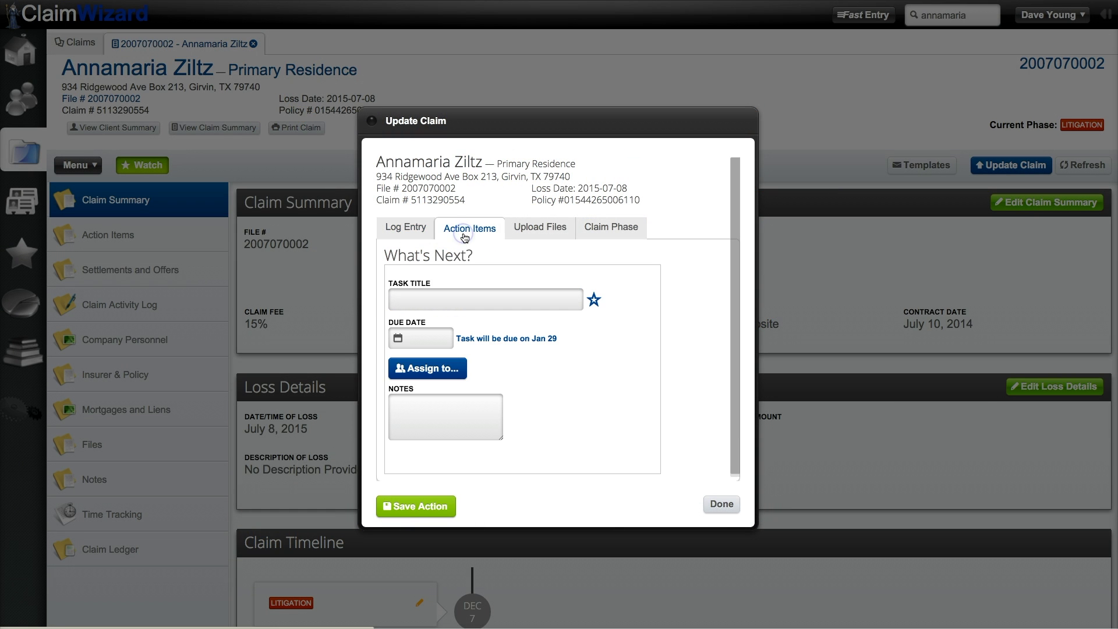
click(459, 295)
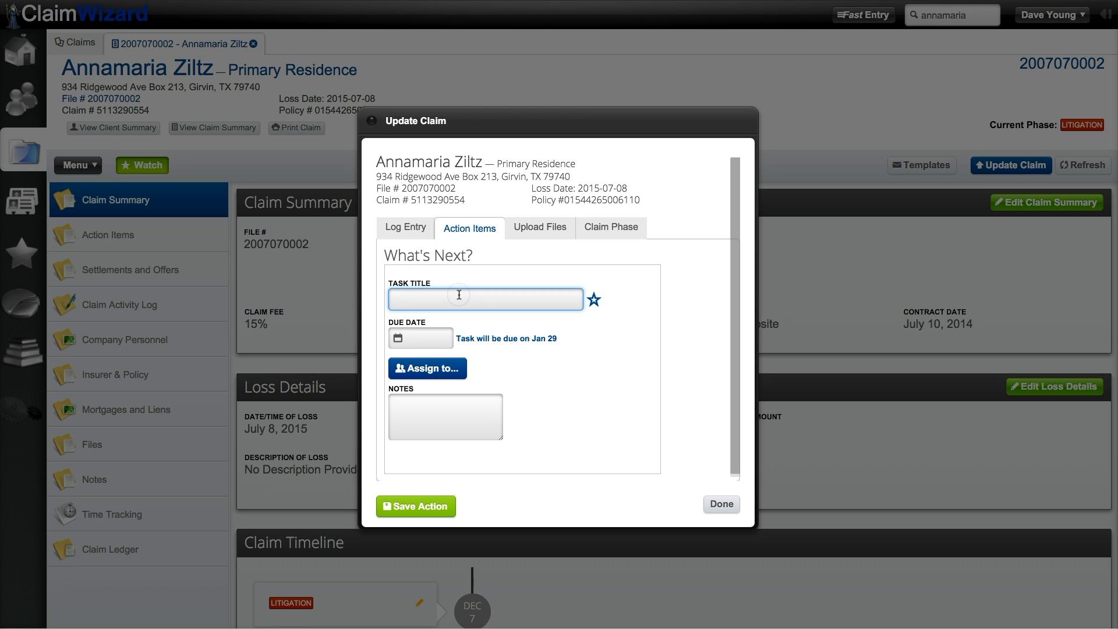
text(Meet with adjuster)
click(434, 339)
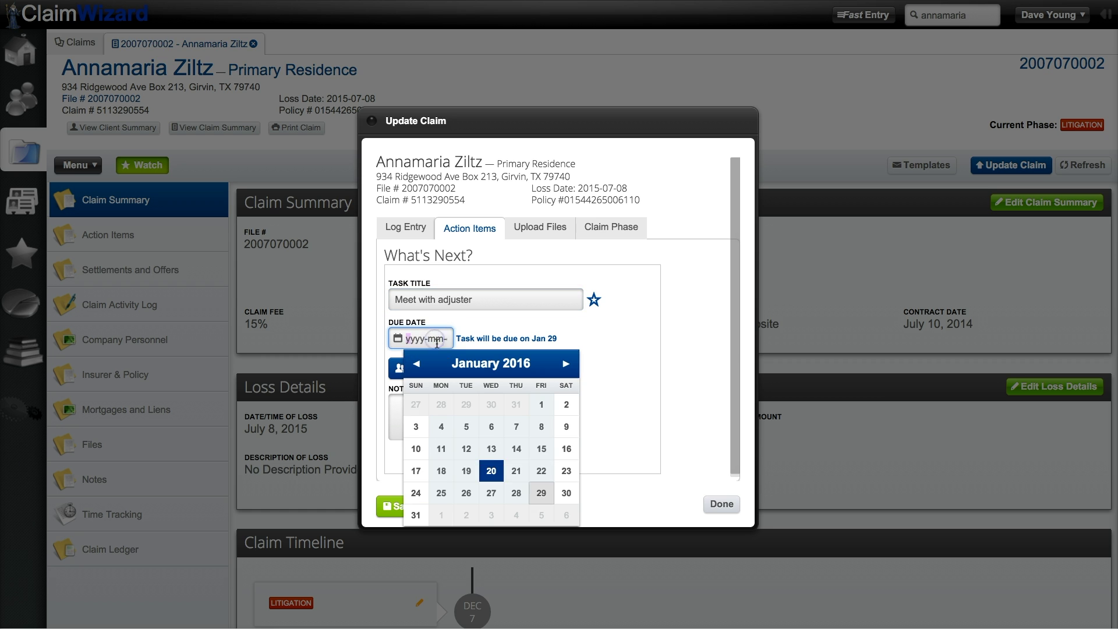
click(541, 473)
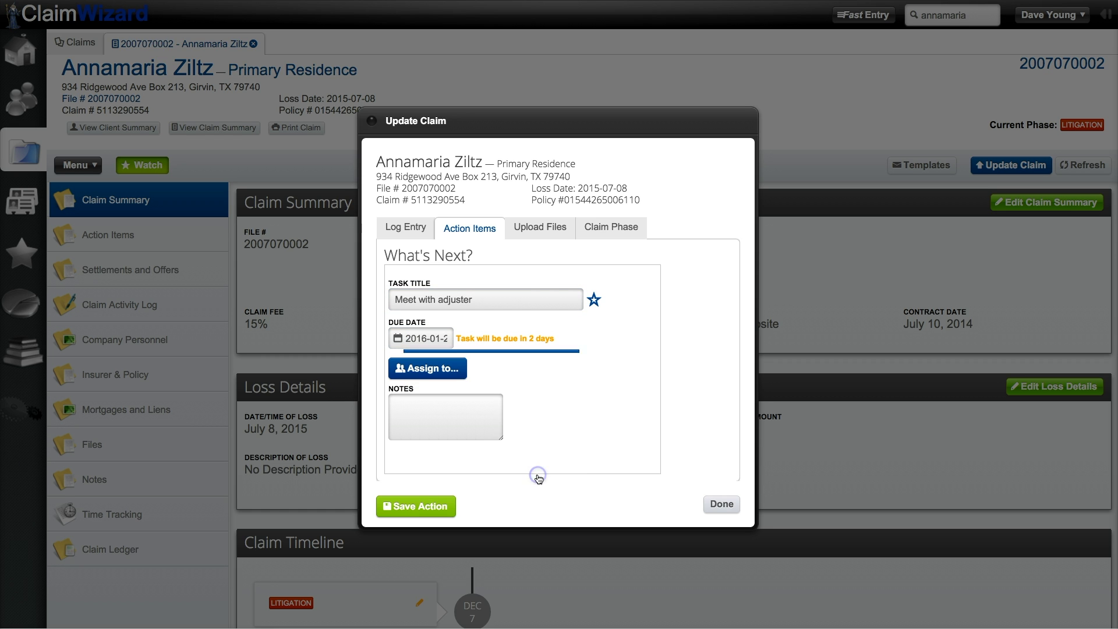
Assign the 'Meet with adjuster' task to the Adjusters claim role.
click(444, 369)
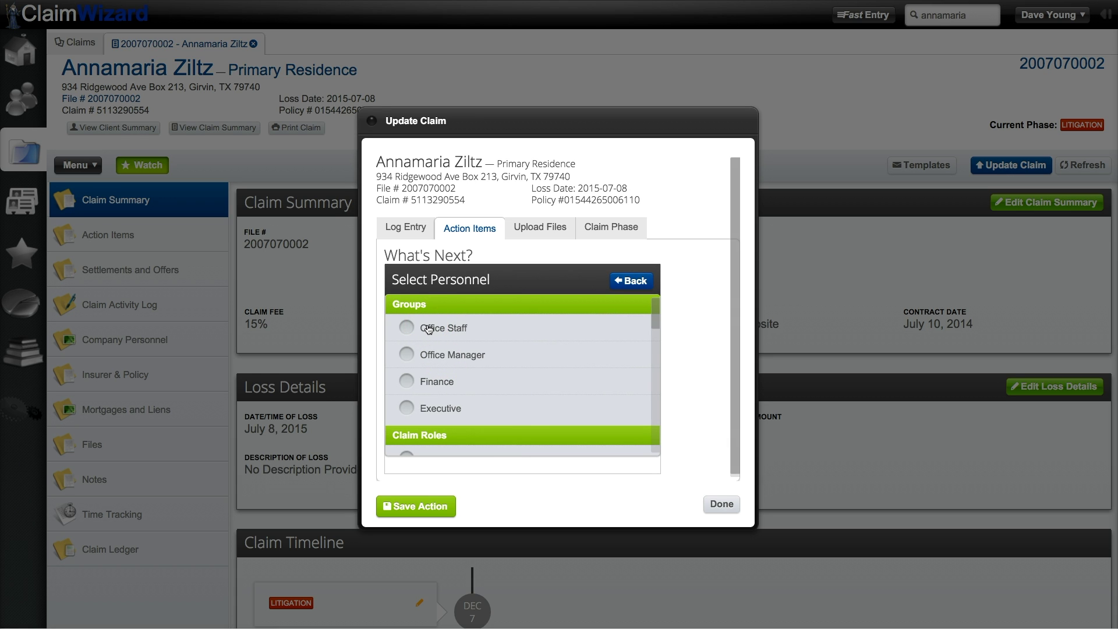
click(421, 305)
scroll(460, 351, down, 3)
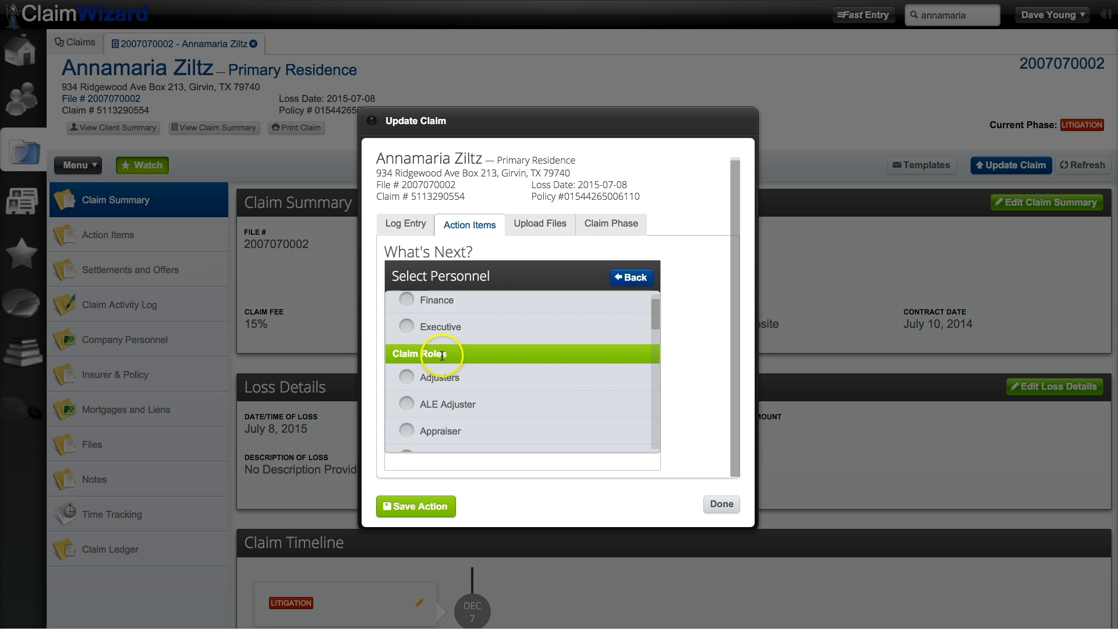
scroll(444, 359, down, 5)
scroll(444, 361, down, 5)
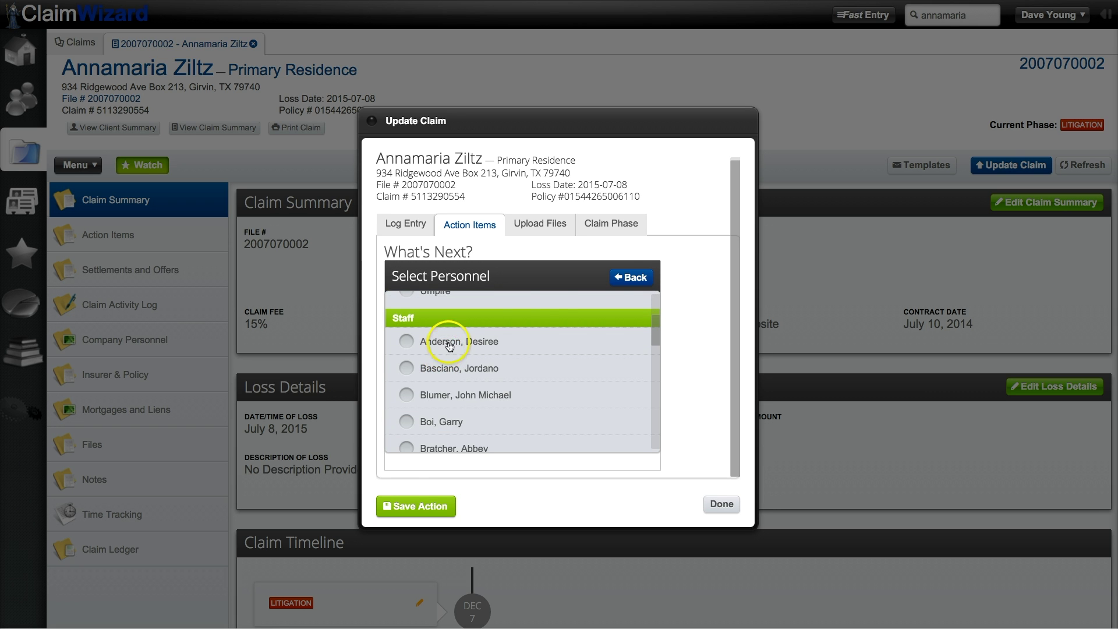
scroll(458, 348, up, 6)
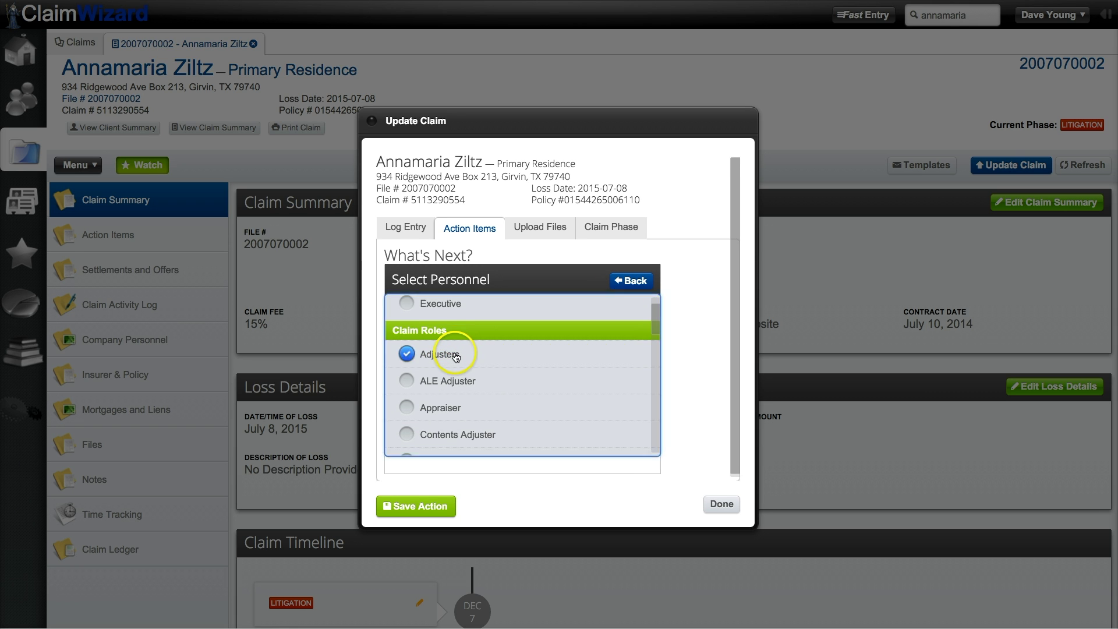
click(630, 280)
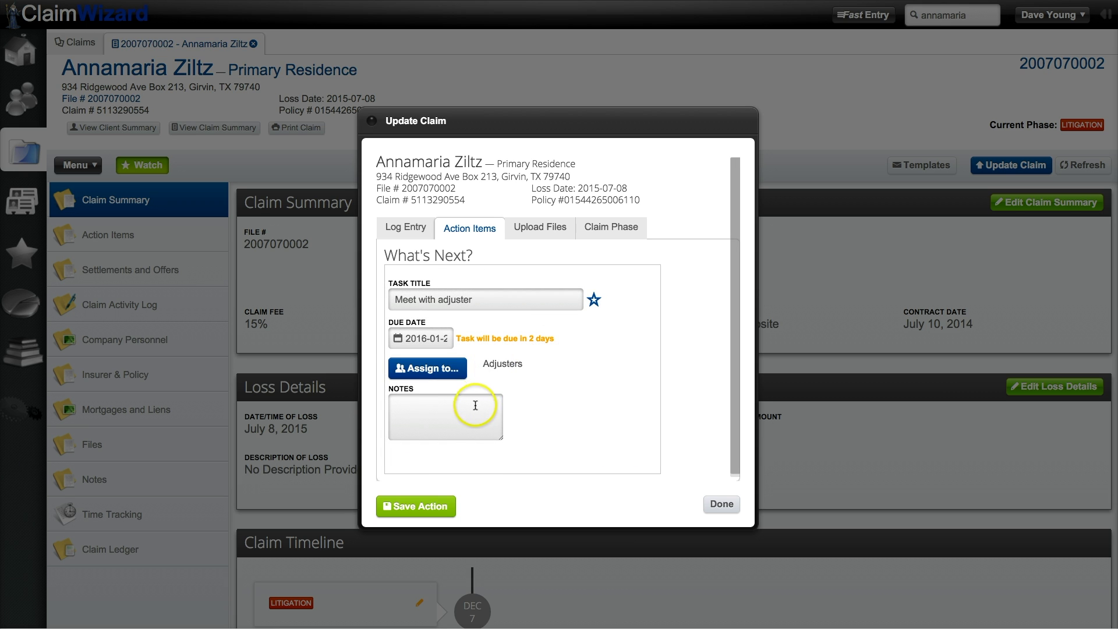
click(475, 406)
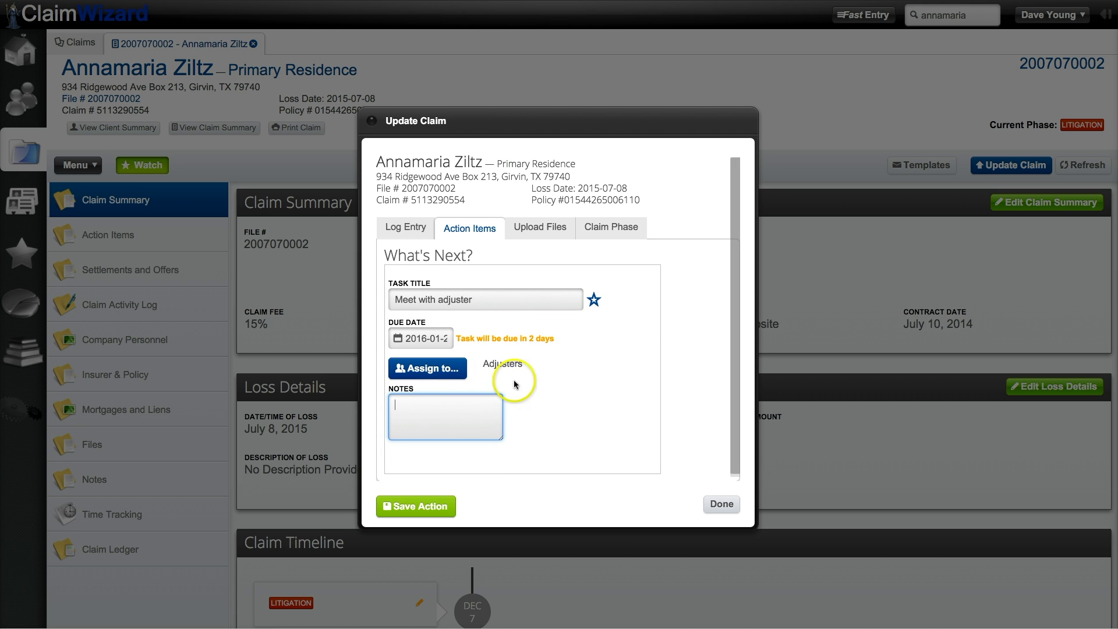
Mark 'Meet with adjuster' as Critical priority and save the action item to the claim.
click(621, 319)
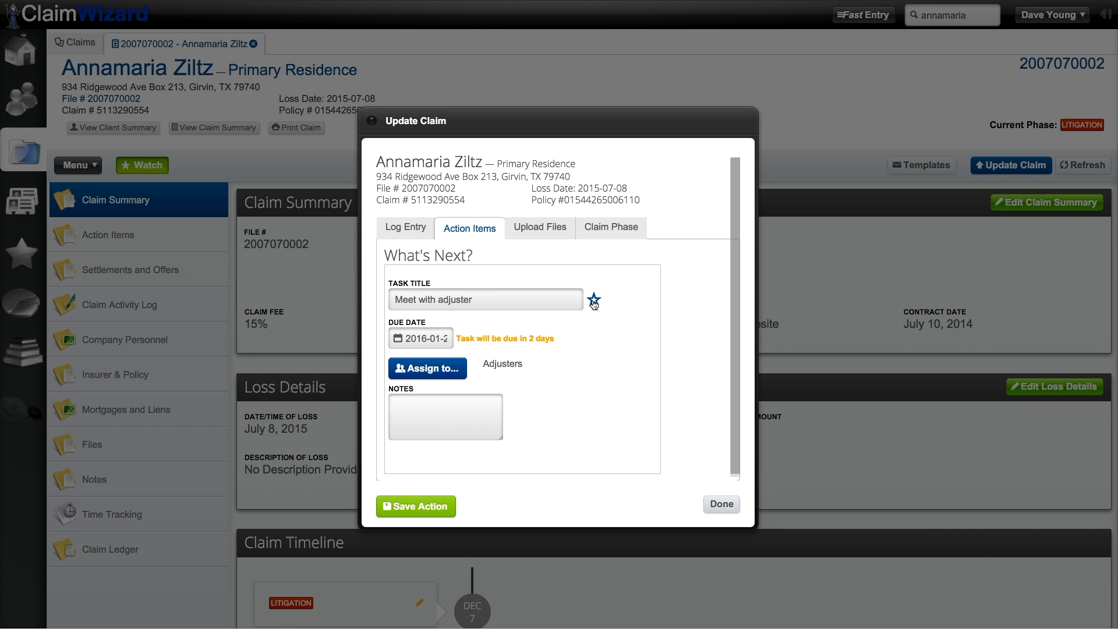
click(594, 302)
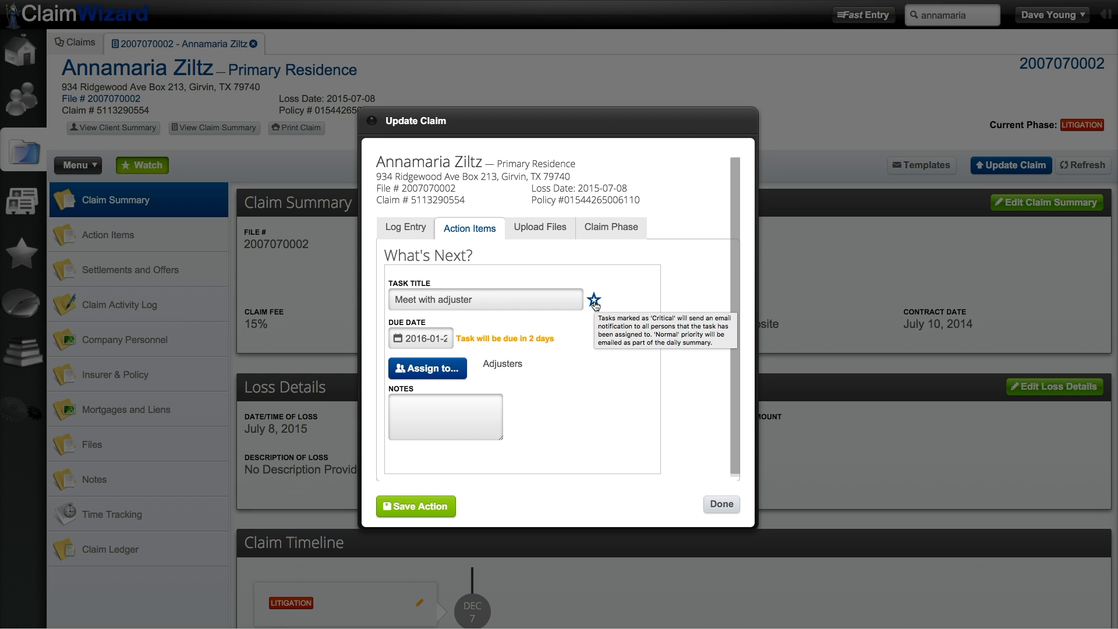
click(594, 302)
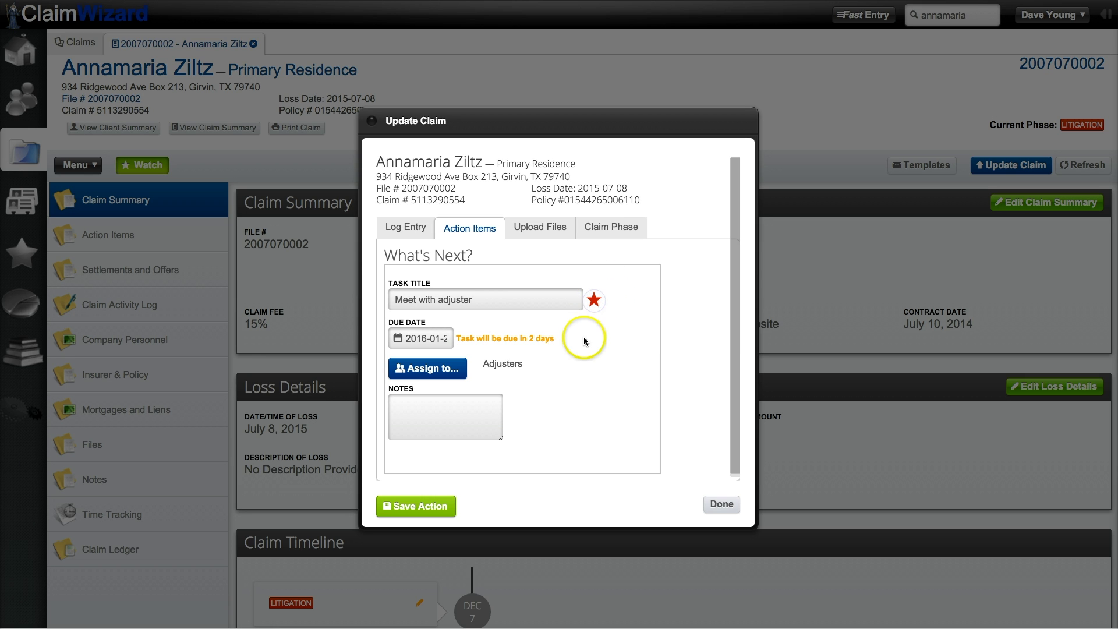
click(594, 299)
click(460, 338)
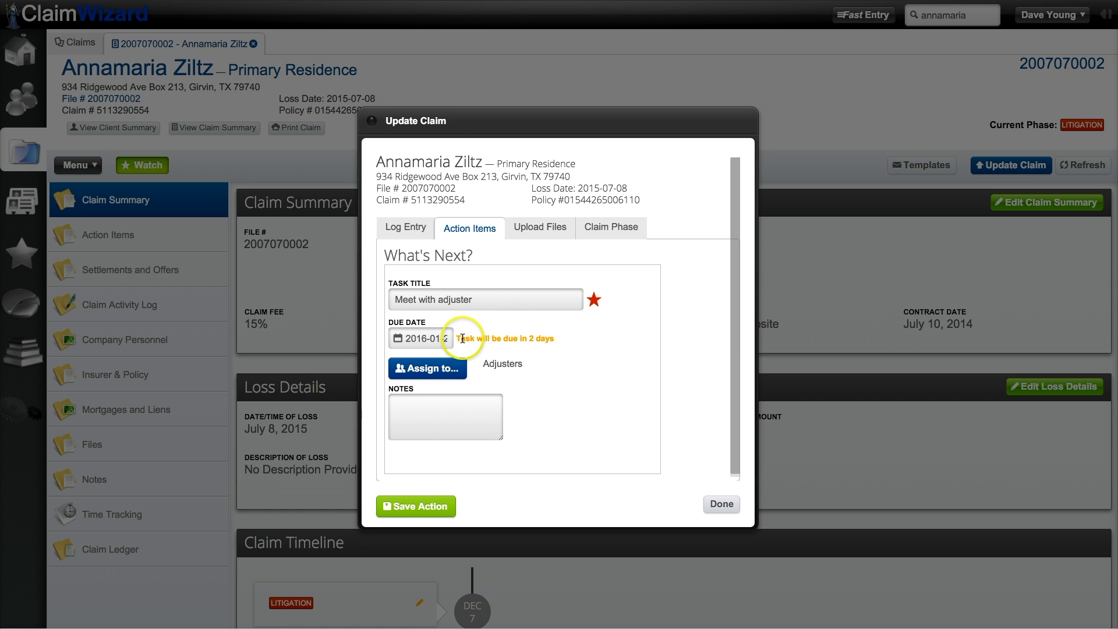
click(433, 513)
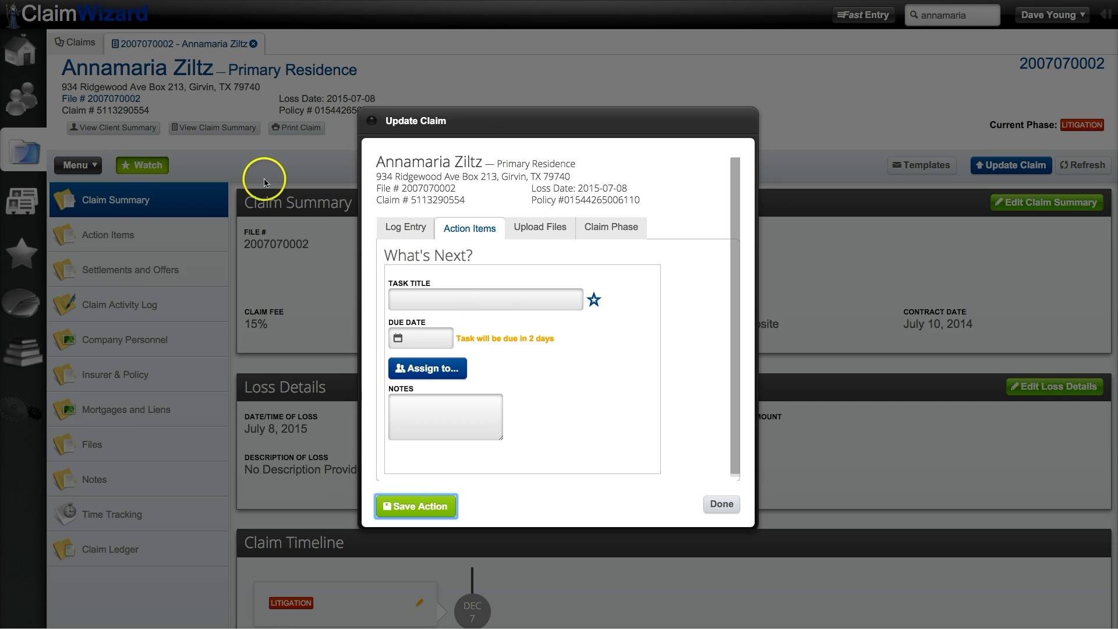
click(153, 241)
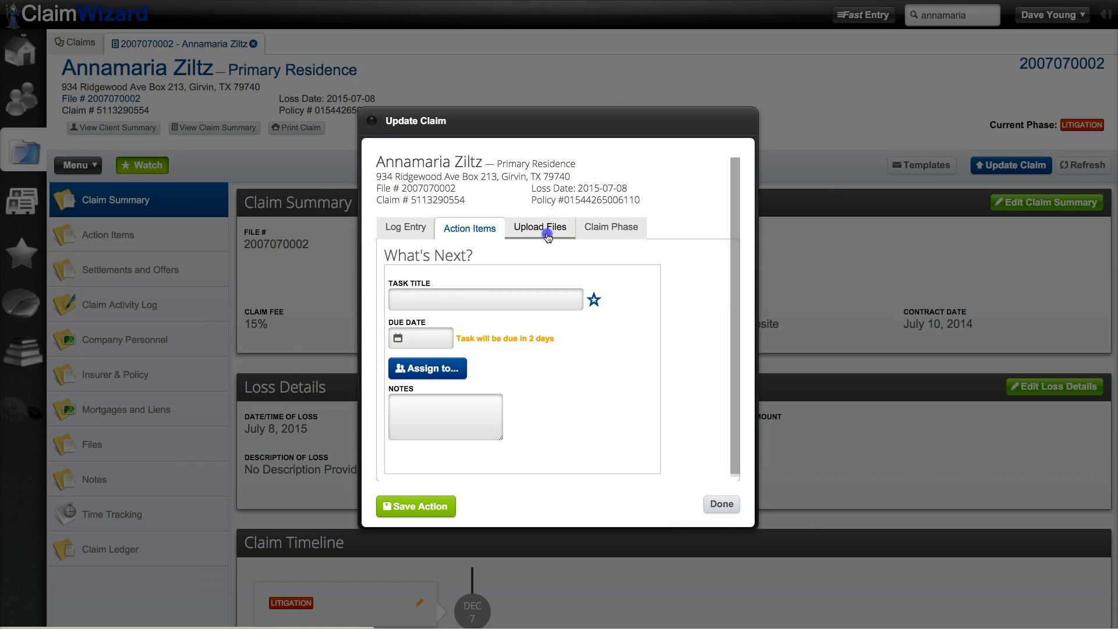
Upload two photos of the home to the claim's top folder.
click(542, 234)
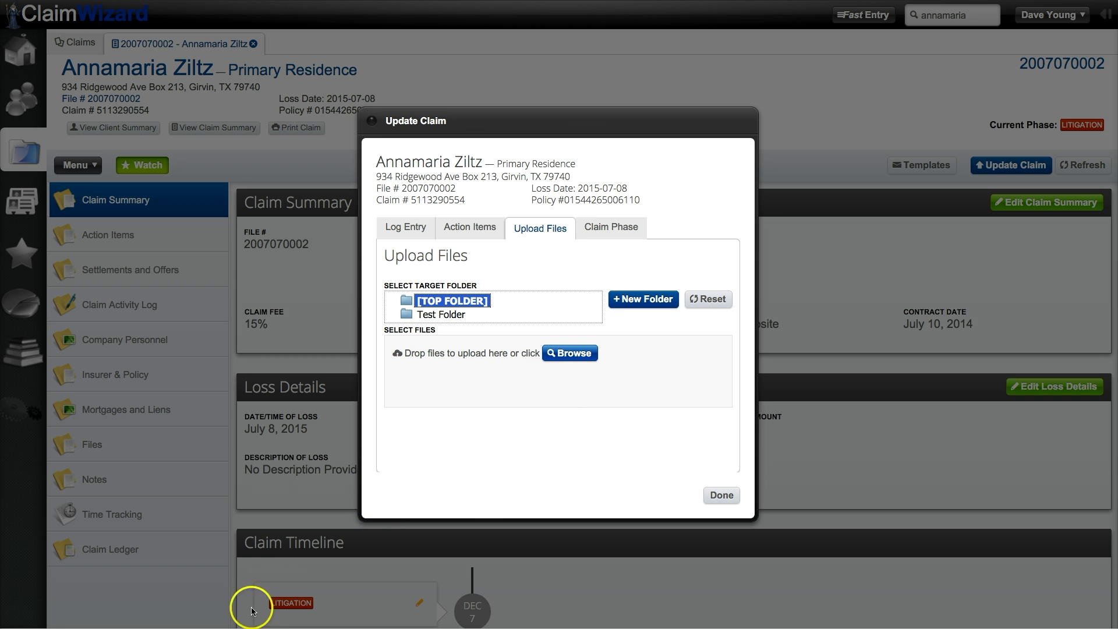
drag(18, 174, 547, 376)
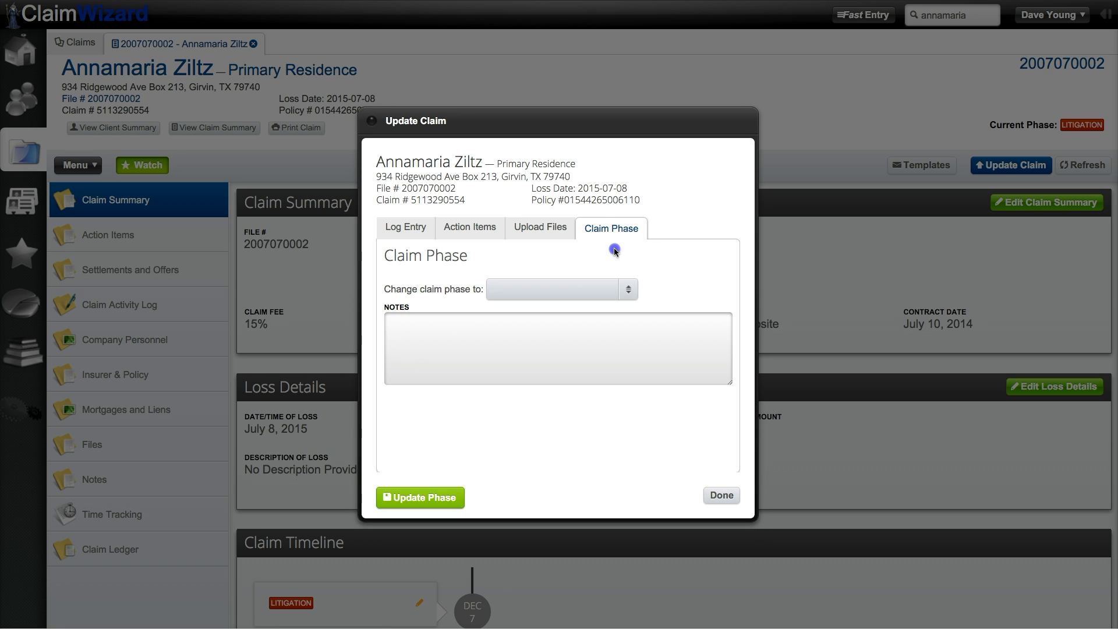
Change the claim phase from Litigation to Inspection with no notes, then close the update window.
click(628, 289)
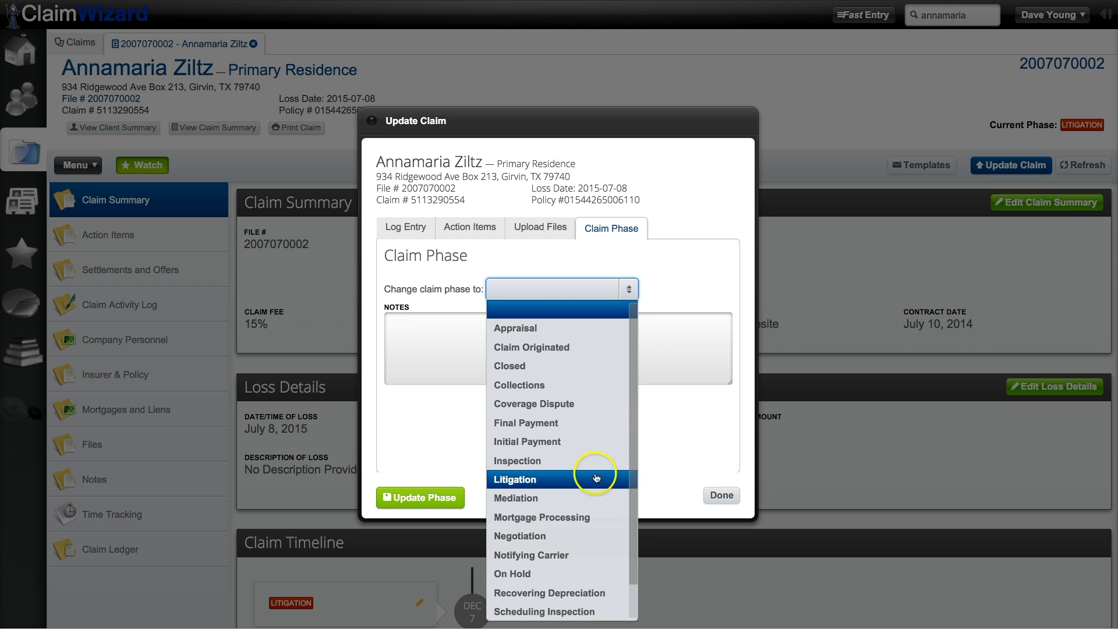
click(526, 462)
click(511, 375)
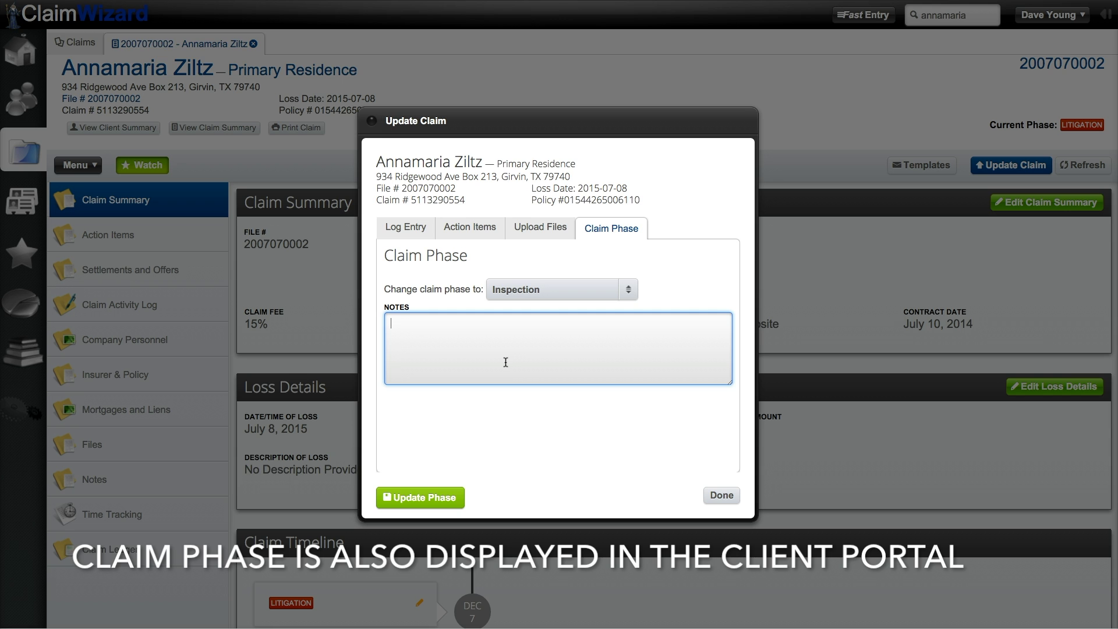
click(526, 340)
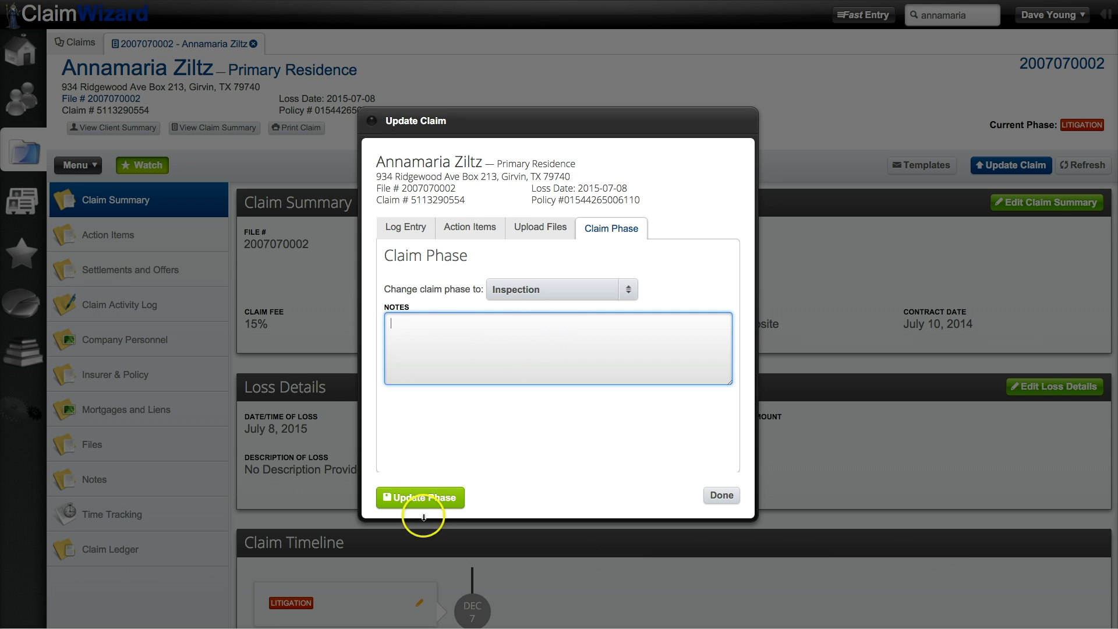
click(425, 500)
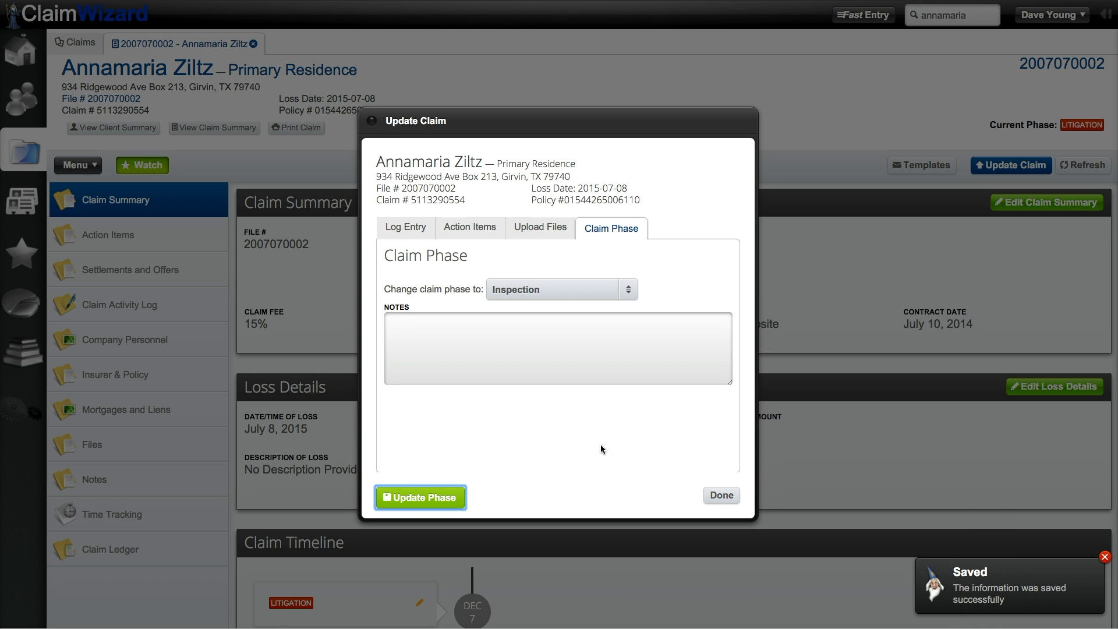
click(718, 496)
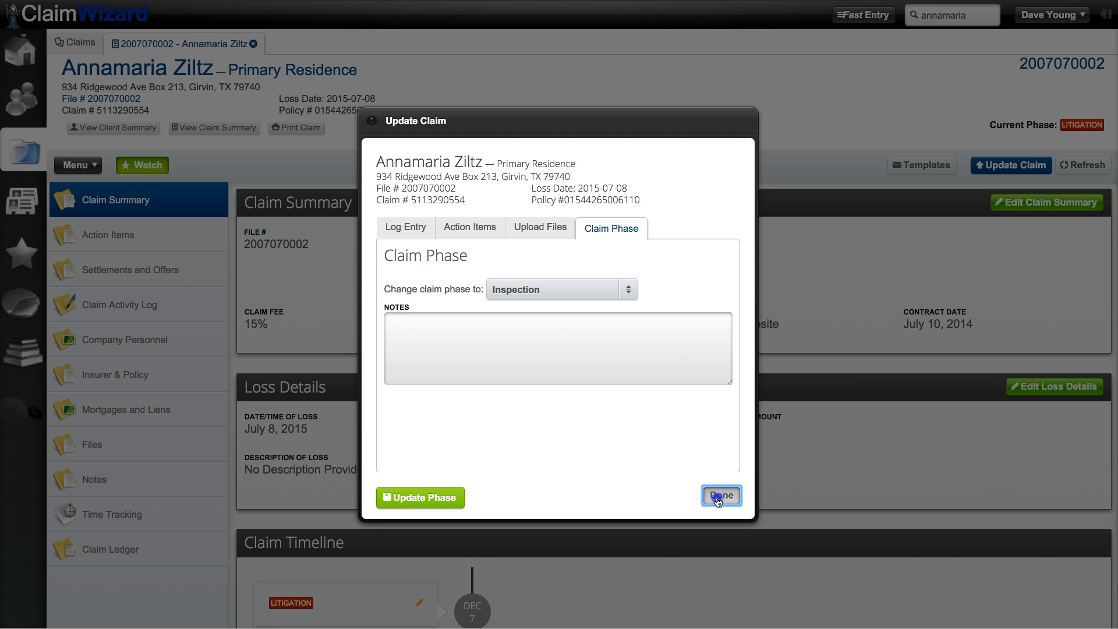